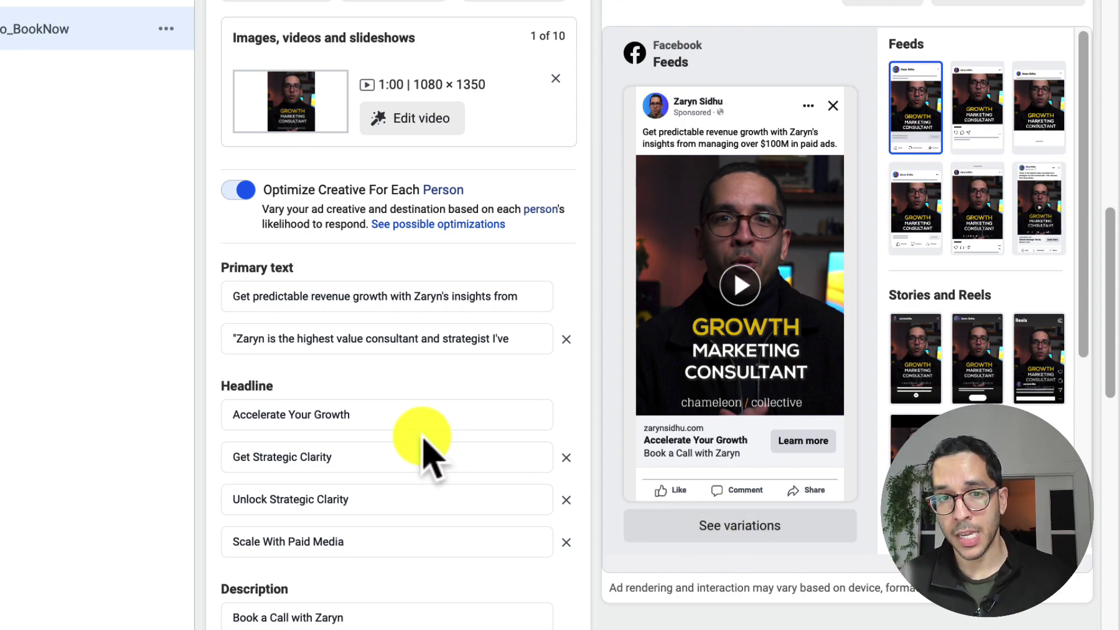
# Expand the first two primary text options of the ad to read them in full
pyautogui.scroll(-1, 413, 291)
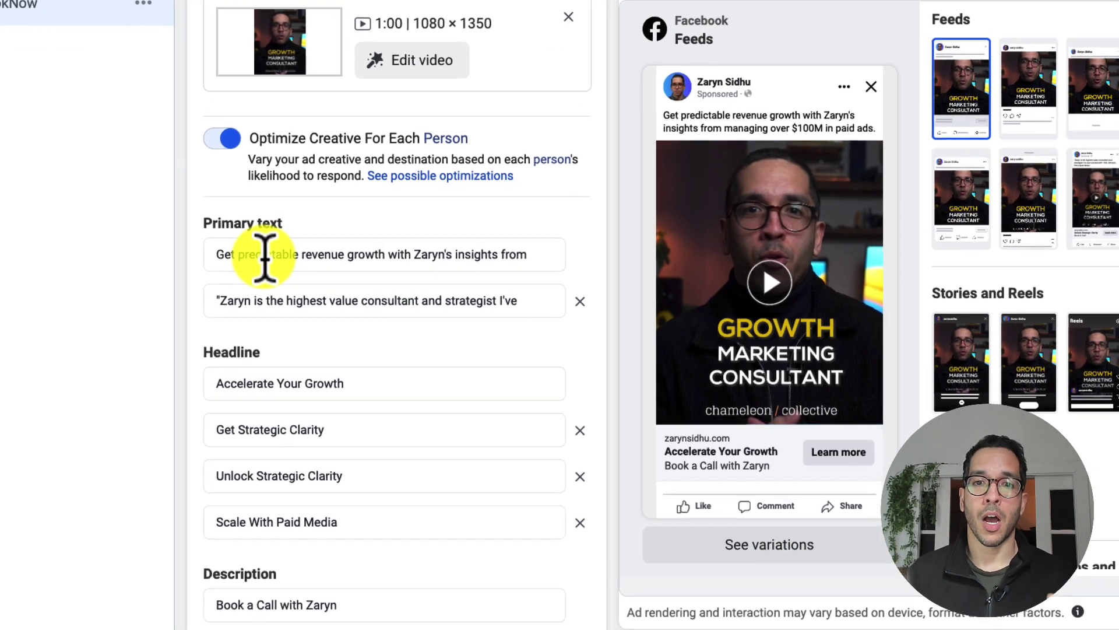
pyautogui.click(280, 257)
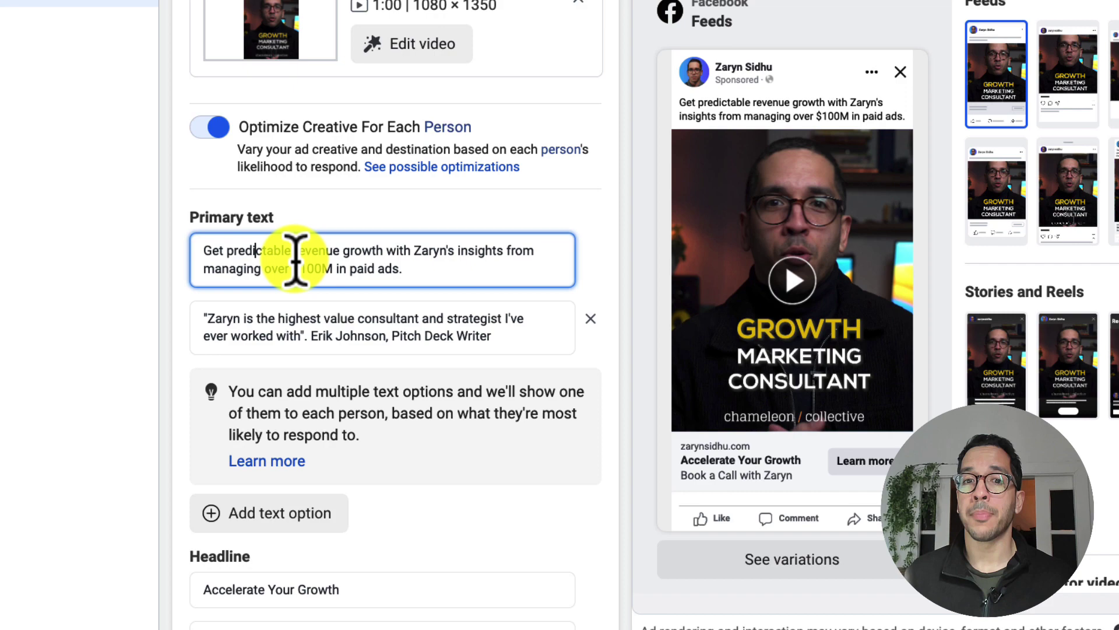
pyautogui.click(309, 323)
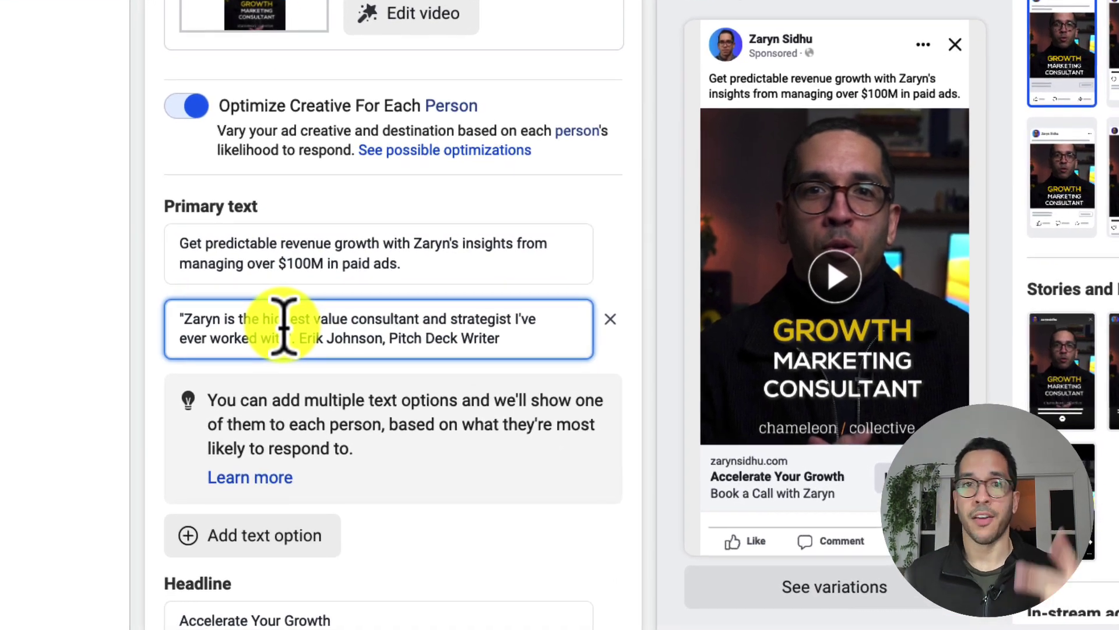
# Show the advanced Facebook Feeds preview with six variations mixing texts, headlines and CTAs
pyautogui.scroll(-6, 284, 327)
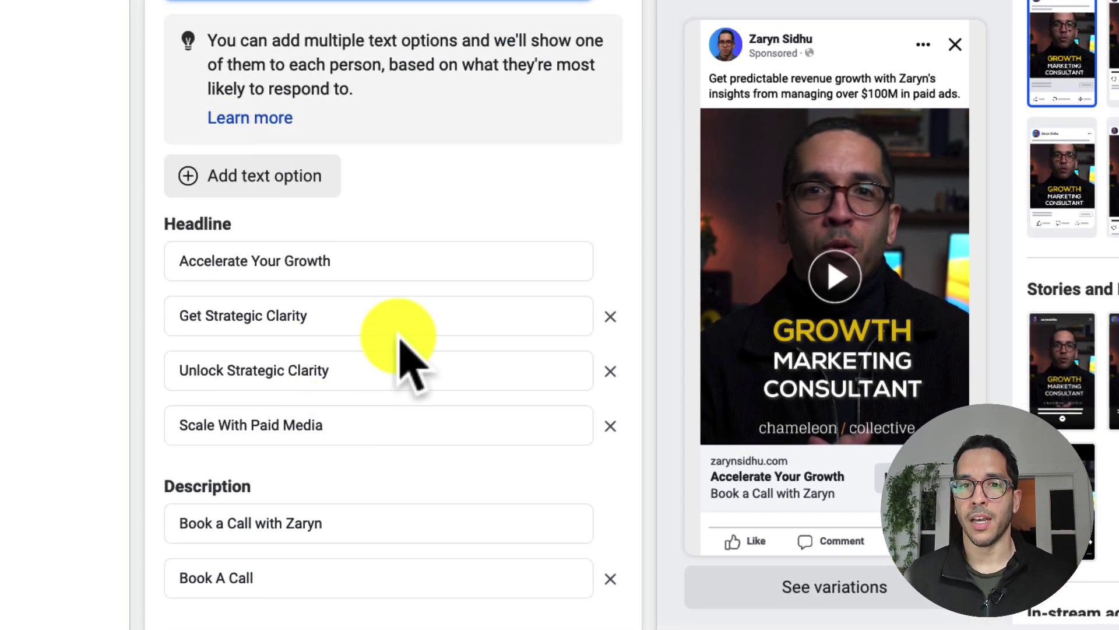
pyautogui.scroll(-3, 393, 460)
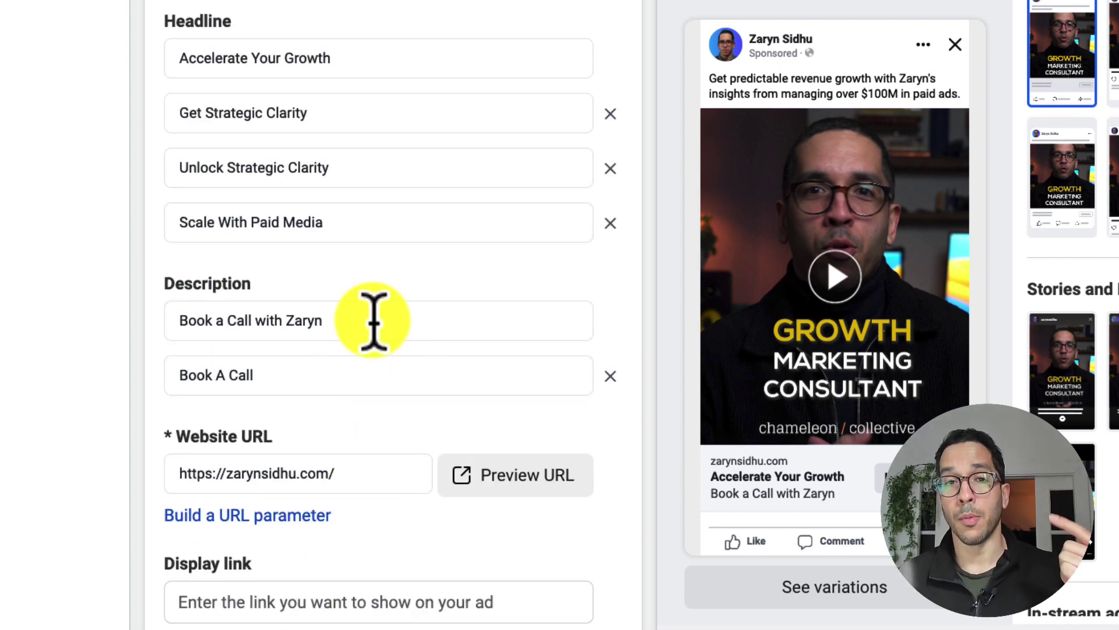
pyautogui.scroll(-5, 392, 589)
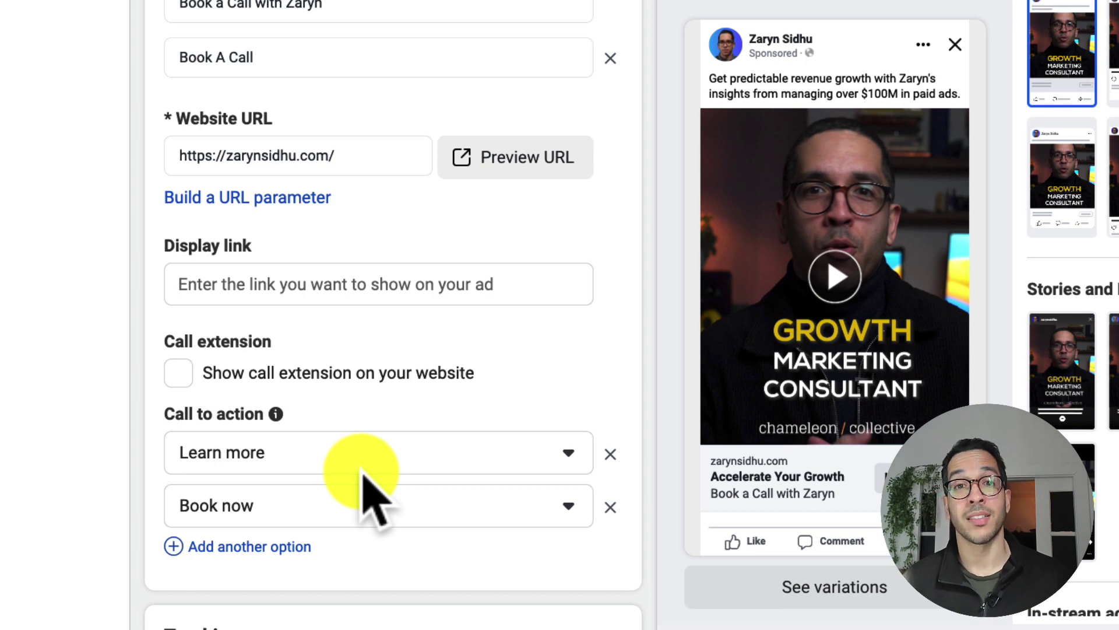
pyautogui.click(821, 589)
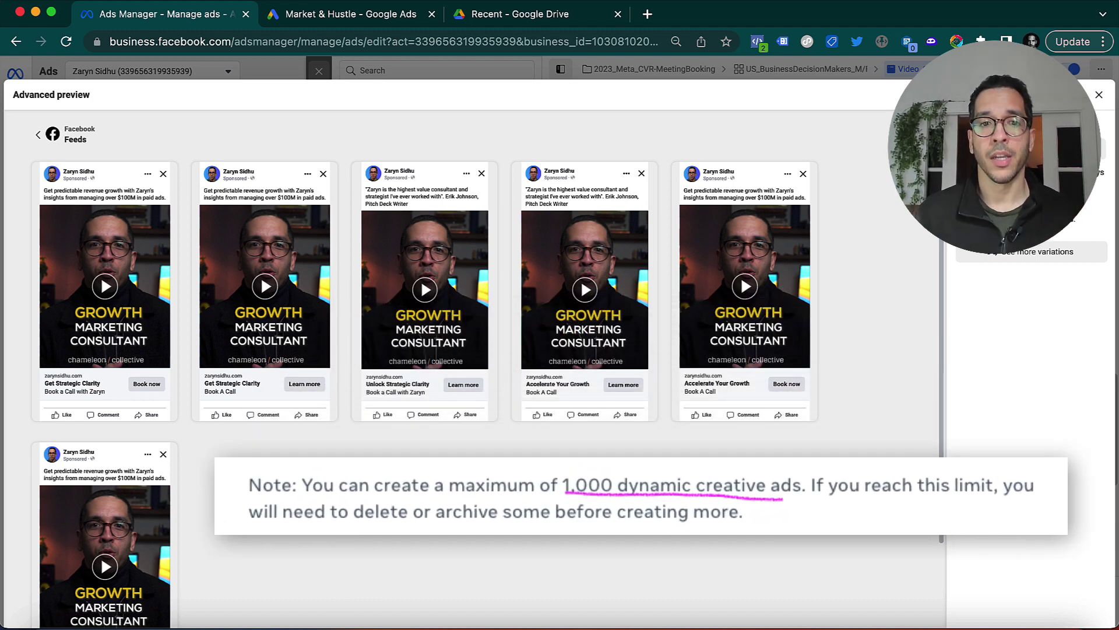
pyautogui.scroll(-1, 240, 432)
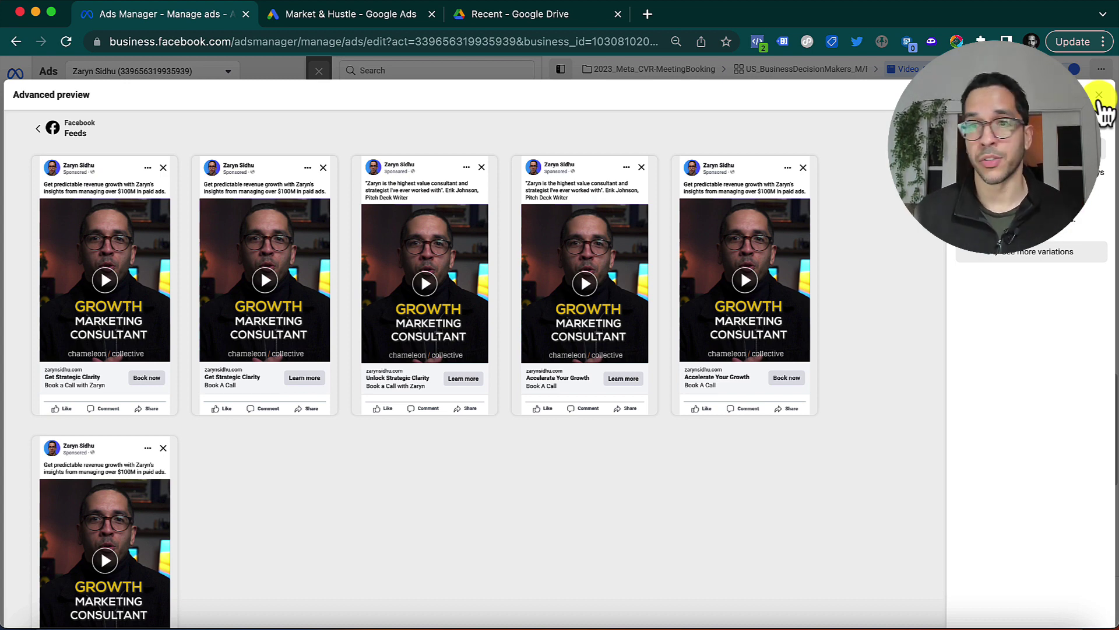
# Close the preview and editor, then open Breakdown's By Dynamic Creative Element options
pyautogui.click(1099, 95)
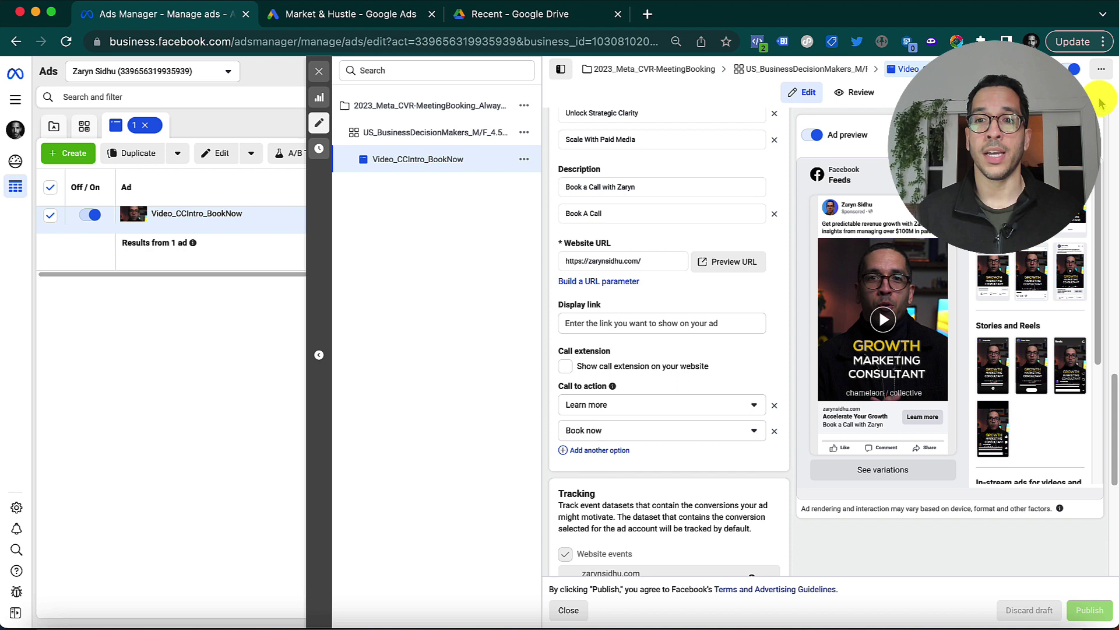
pyautogui.click(323, 72)
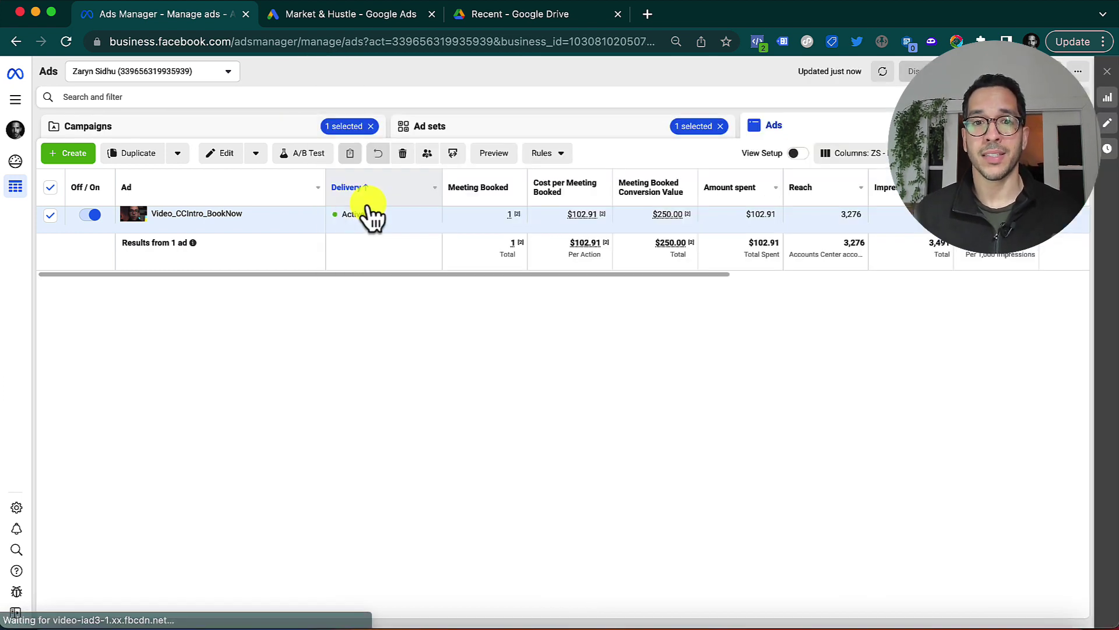
pyautogui.moveTo(617, 278); pyautogui.dragTo(744, 278)
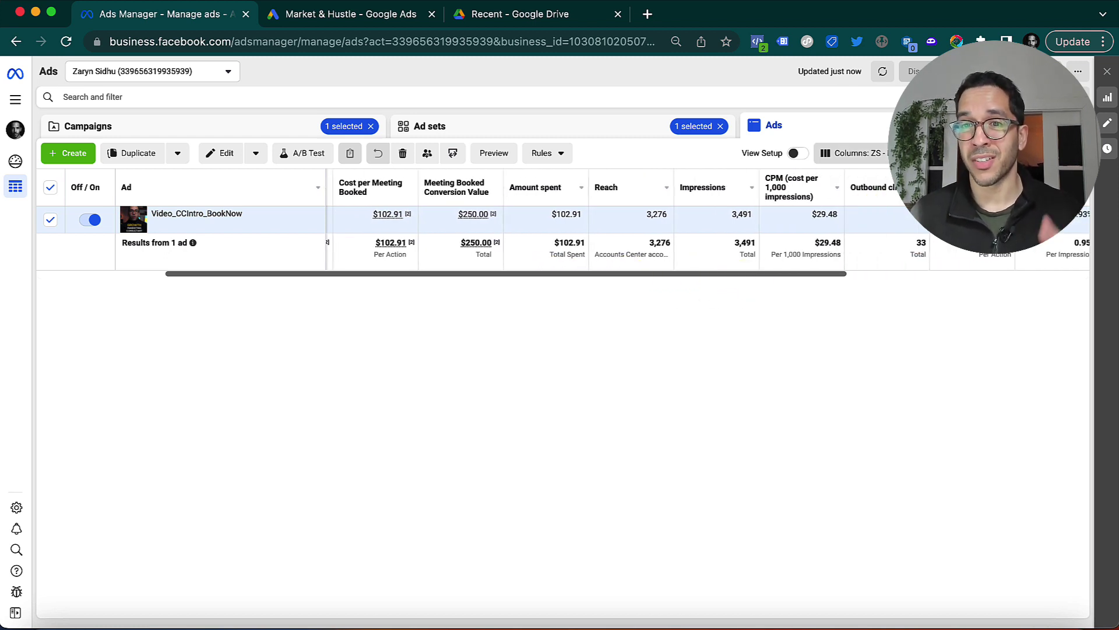
pyautogui.click(973, 155)
pyautogui.moveTo(1000, 255)
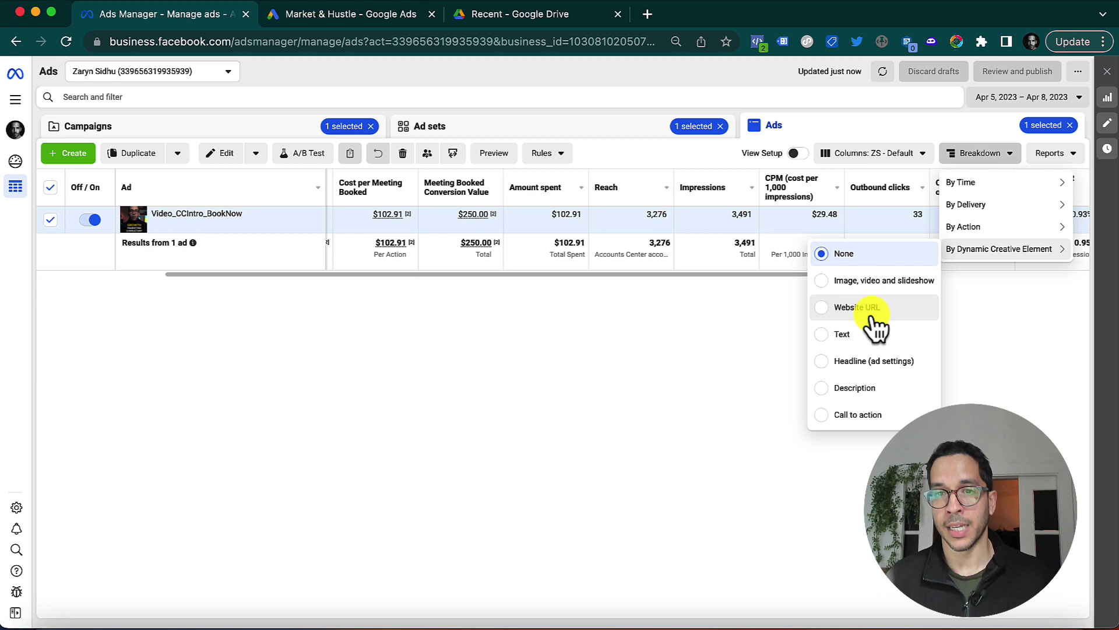
# Break results down by Headline and highlight Unlock Strategic Clarity, with one meeting at $24.54
pyautogui.click(815, 363)
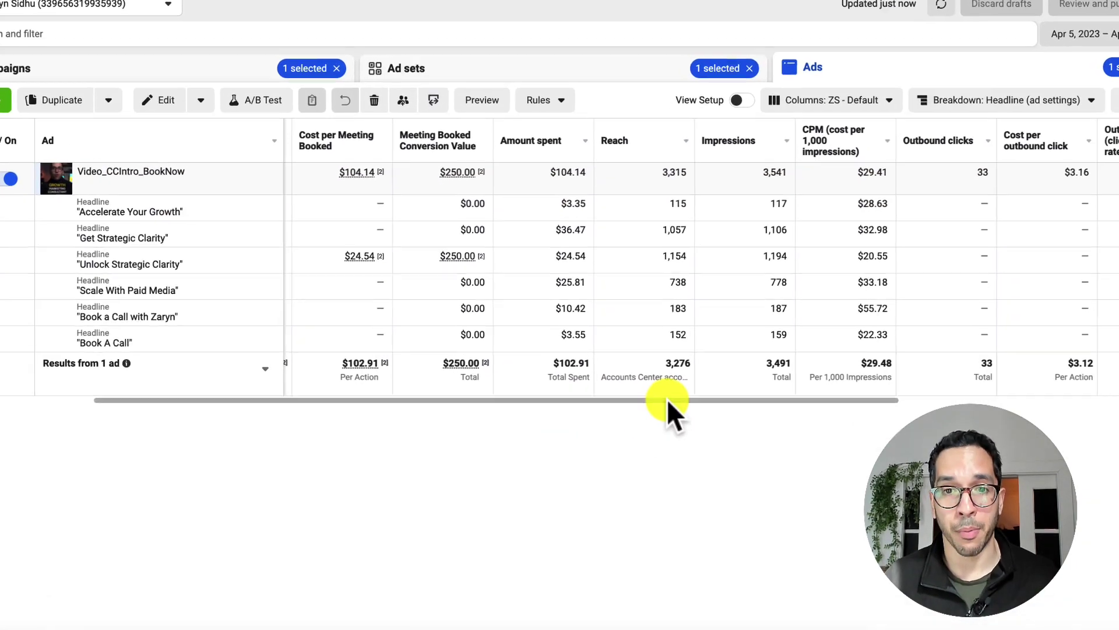
pyautogui.moveTo(633, 393); pyautogui.dragTo(674, 408)
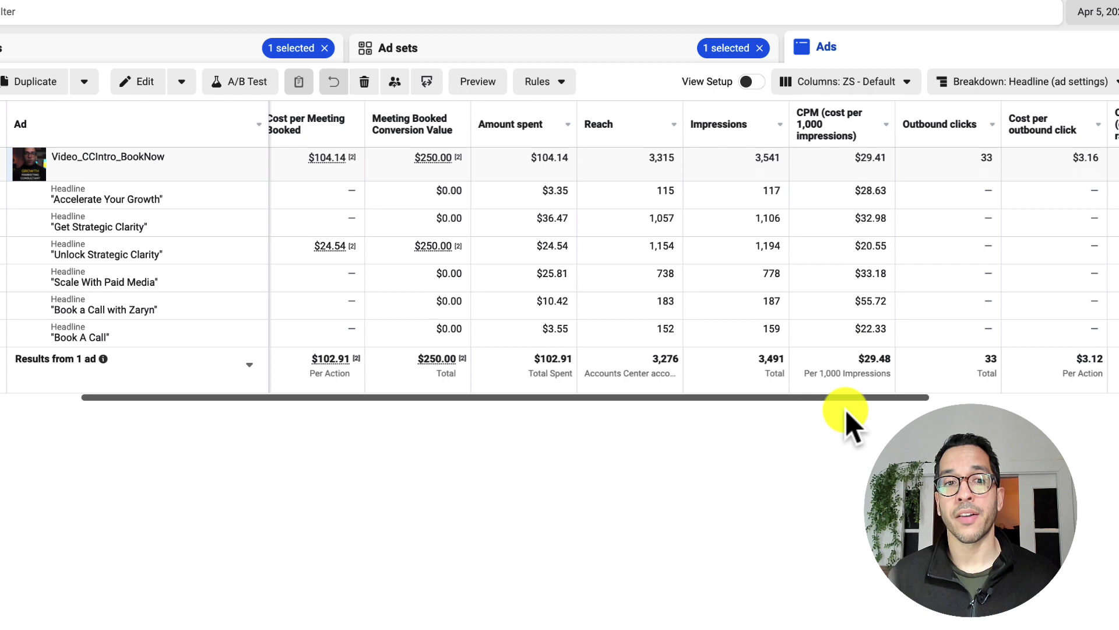
pyautogui.moveTo(716, 399); pyautogui.dragTo(684, 400)
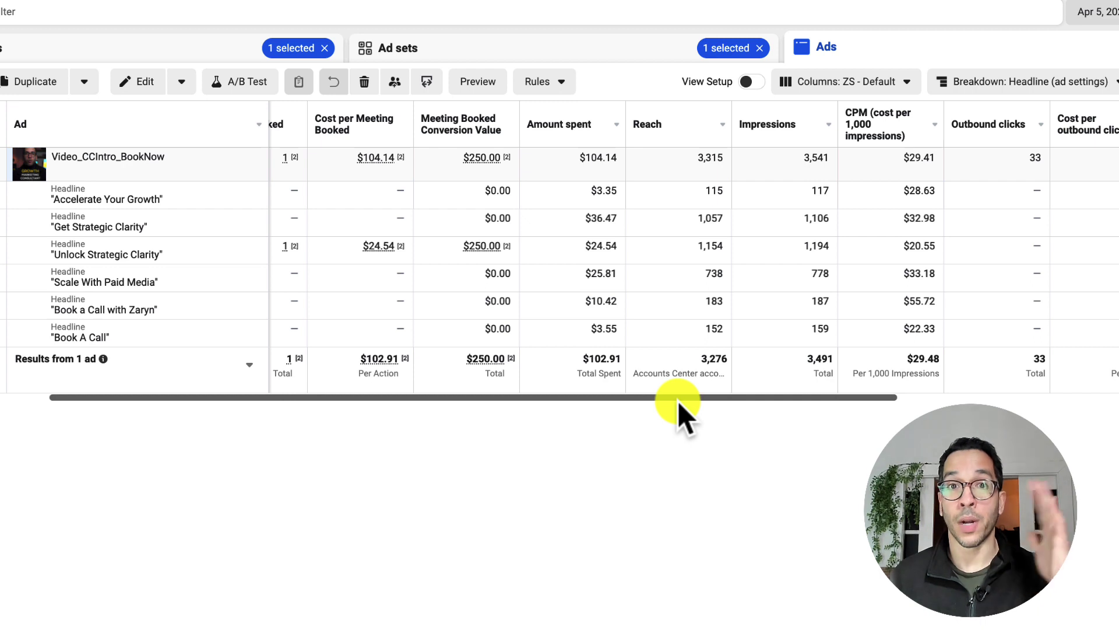
pyautogui.moveTo(690, 397); pyautogui.dragTo(657, 398)
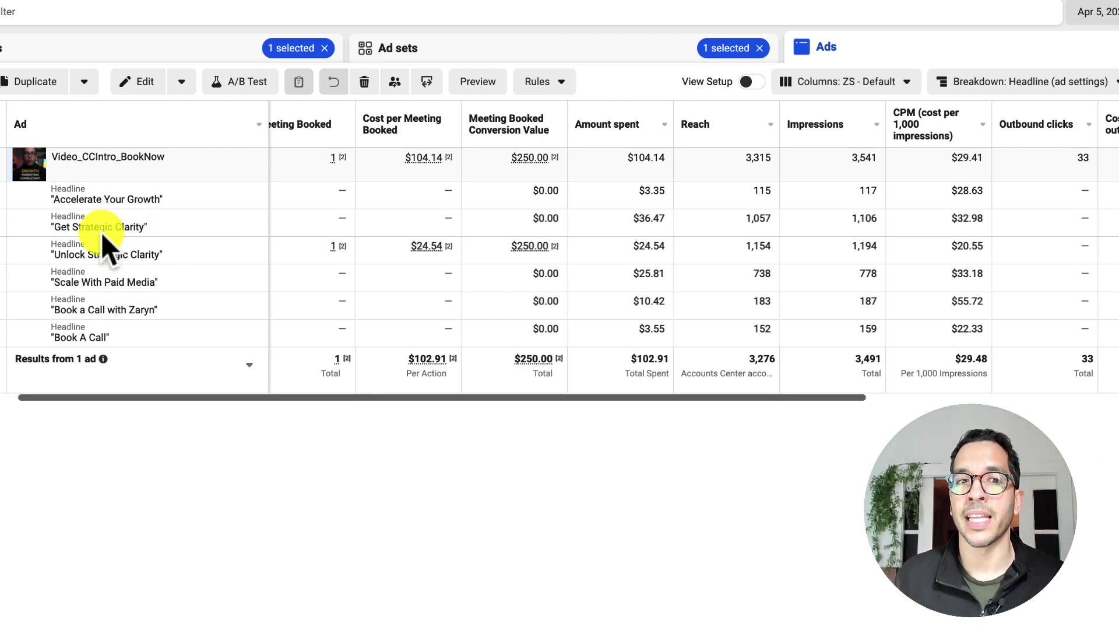
pyautogui.moveTo(55, 228); pyautogui.dragTo(146, 228)
pyautogui.moveTo(53, 255); pyautogui.dragTo(162, 255)
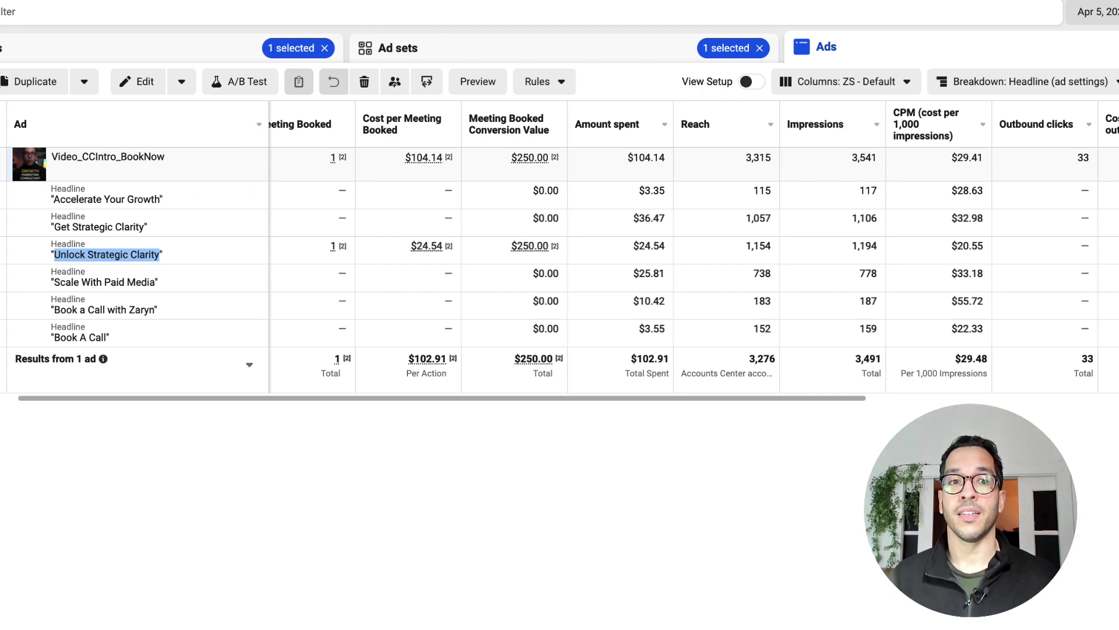
pyautogui.click(323, 17)
pyautogui.scroll(-3, 357, 285)
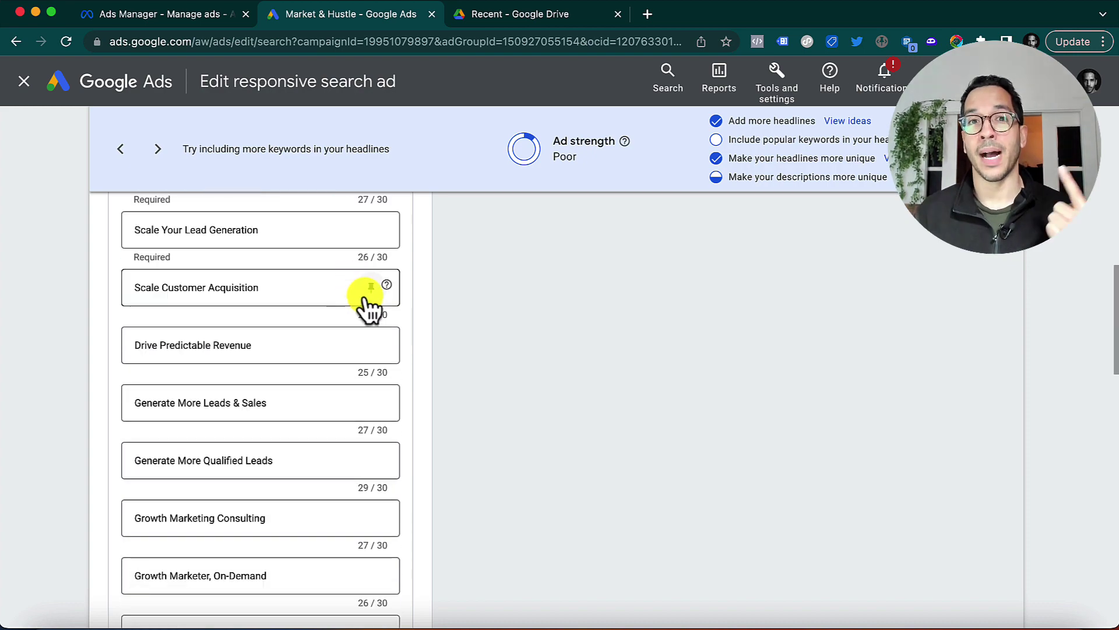
pyautogui.scroll(10, 461, 353)
pyautogui.scroll(-8, 460, 354)
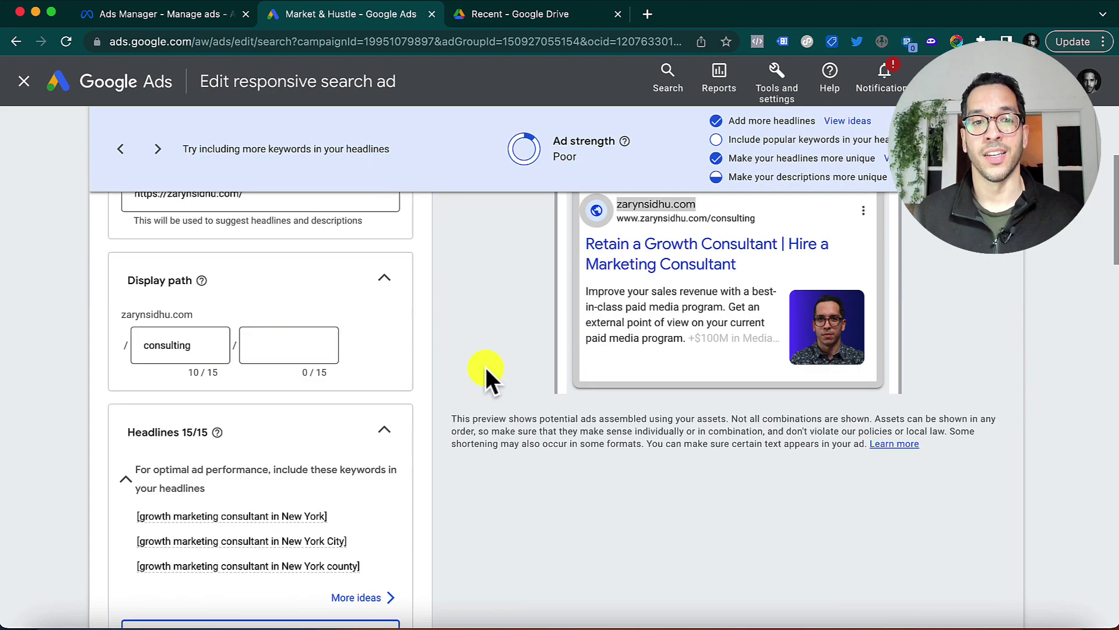
pyautogui.scroll(-1, 479, 368)
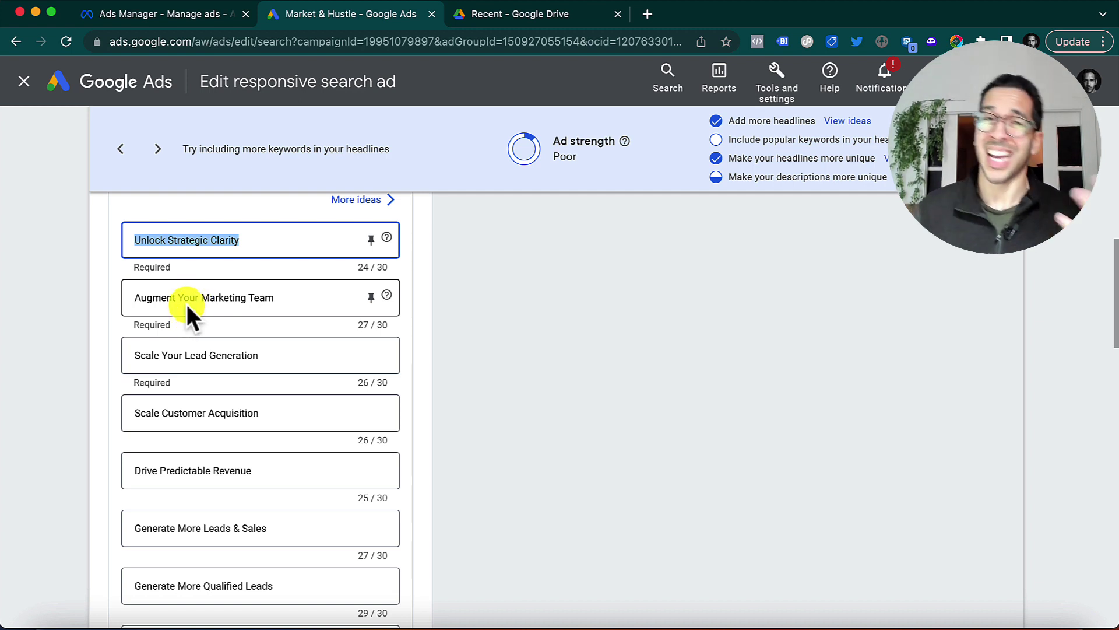
pyautogui.click(170, 19)
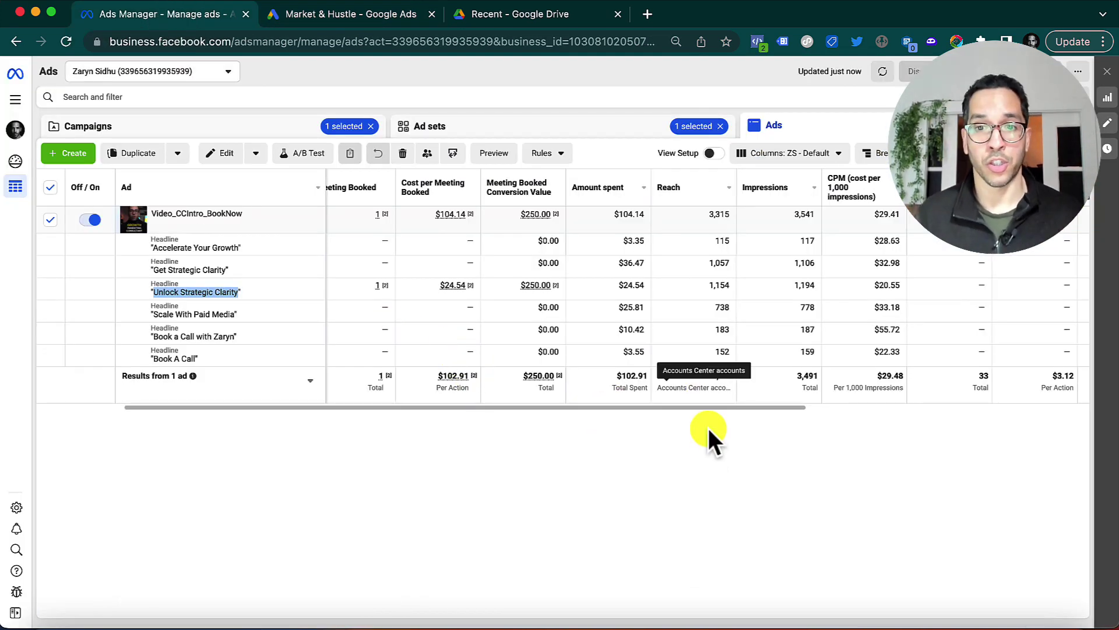
# Edit the 2023_Meta_CVR-MeetingBooking_AlwaysOn campaign and review the US_BusinessDecisionMakers_M/F_4.5.23 ad set settings
pyautogui.hscroll(-2, 408, 248)
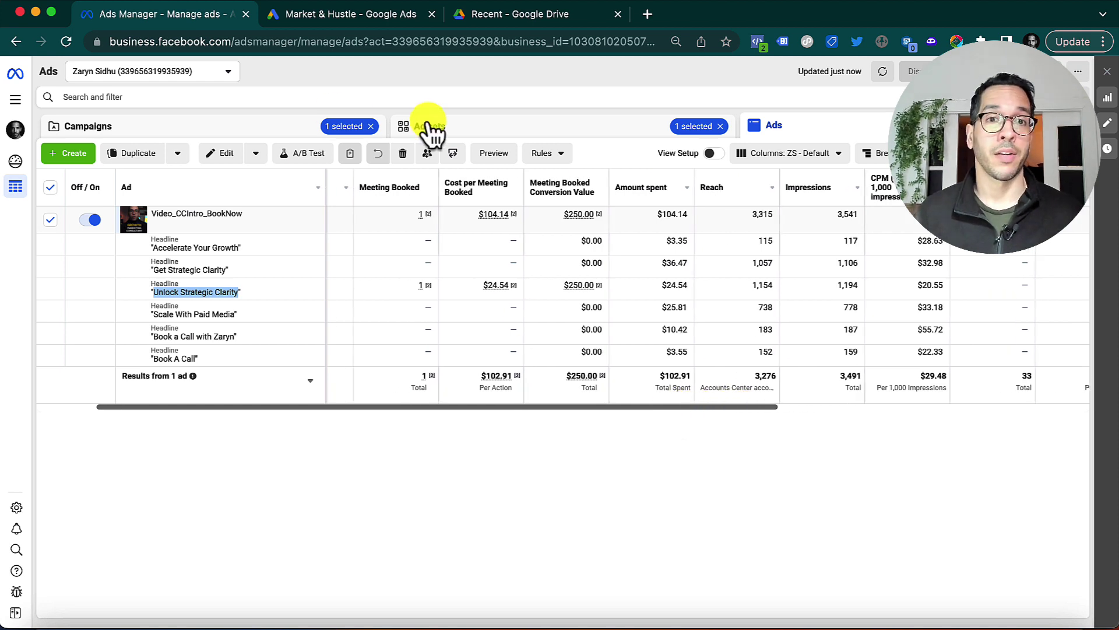
pyautogui.click(262, 134)
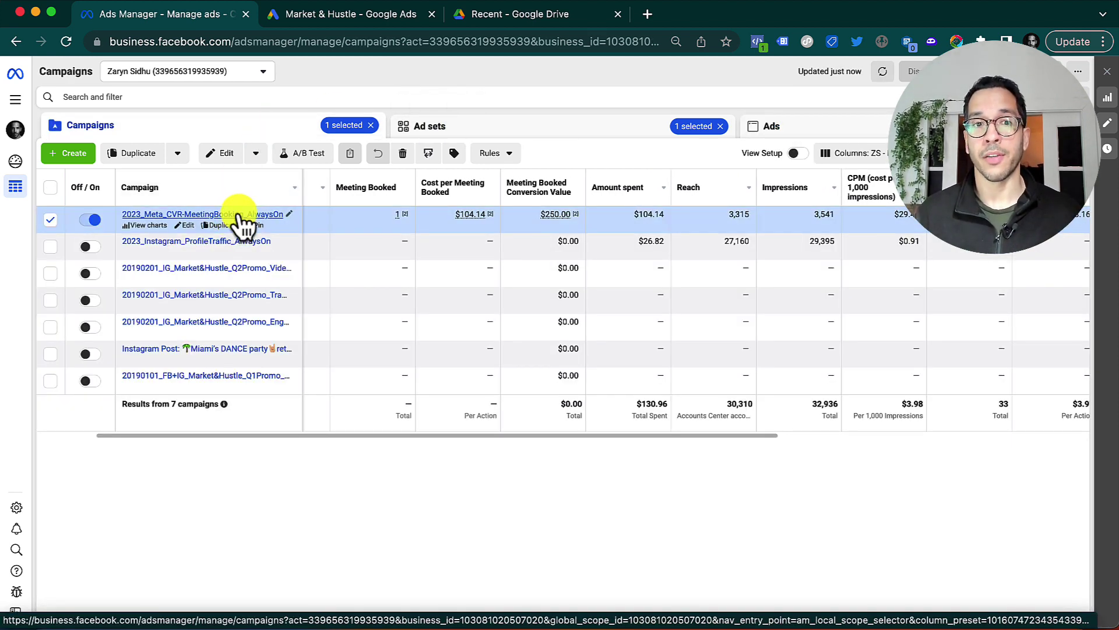
pyautogui.click(187, 225)
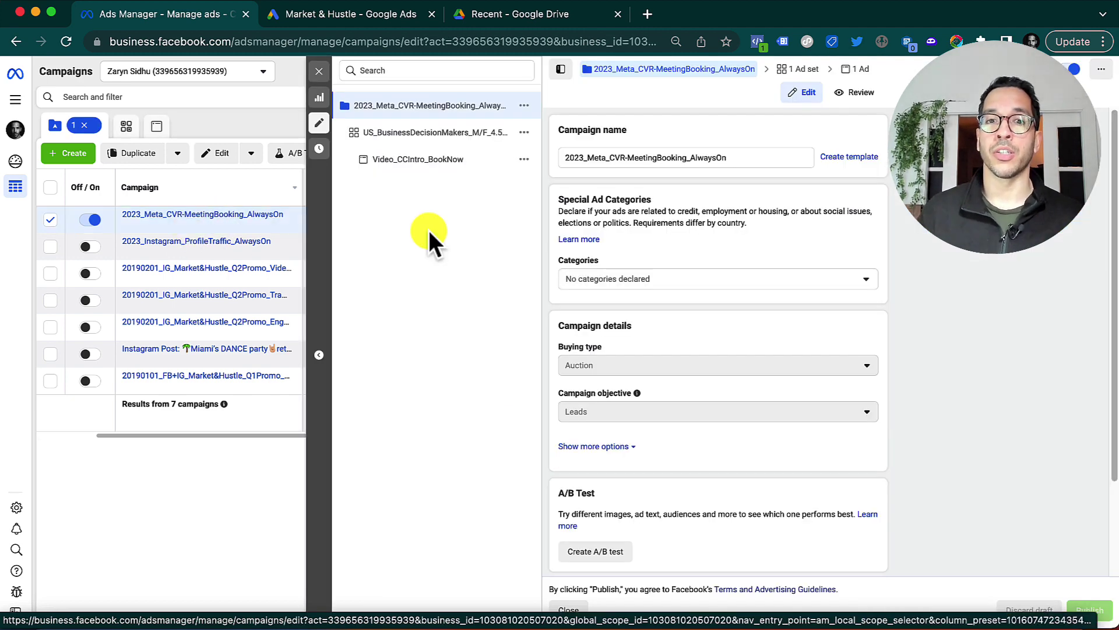
pyautogui.click(478, 132)
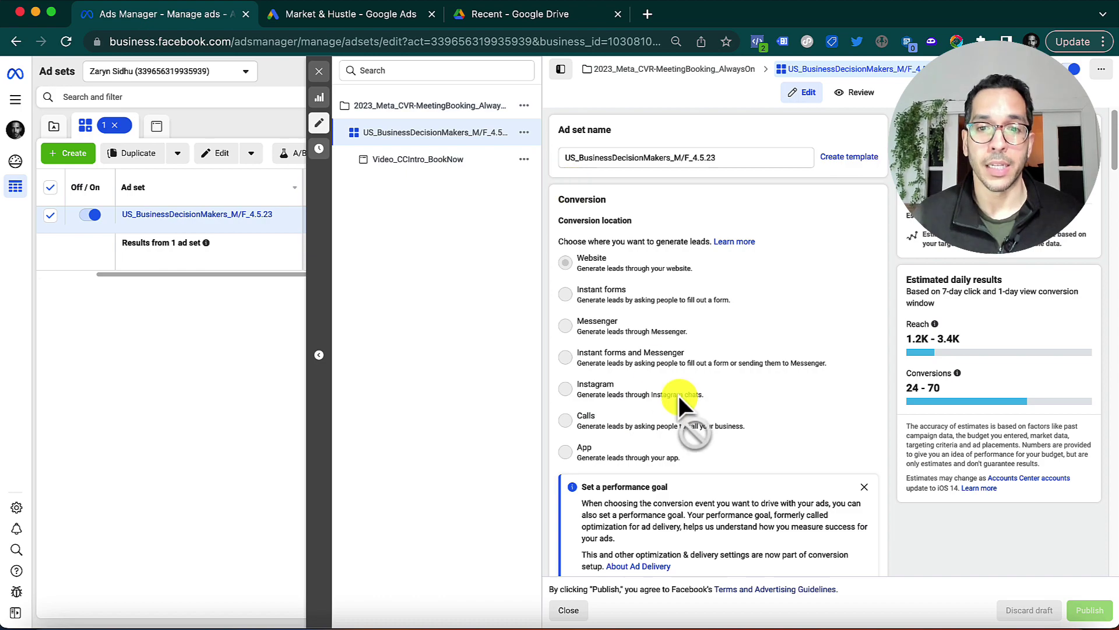
pyautogui.scroll(-10, 676, 390)
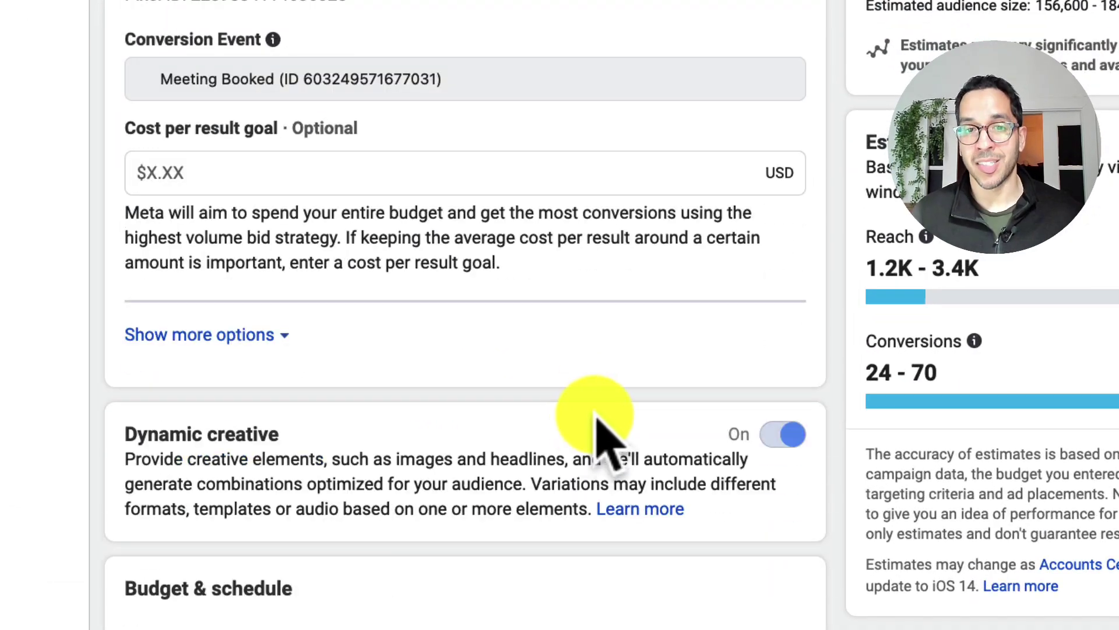
pyautogui.scroll(-3, 601, 437)
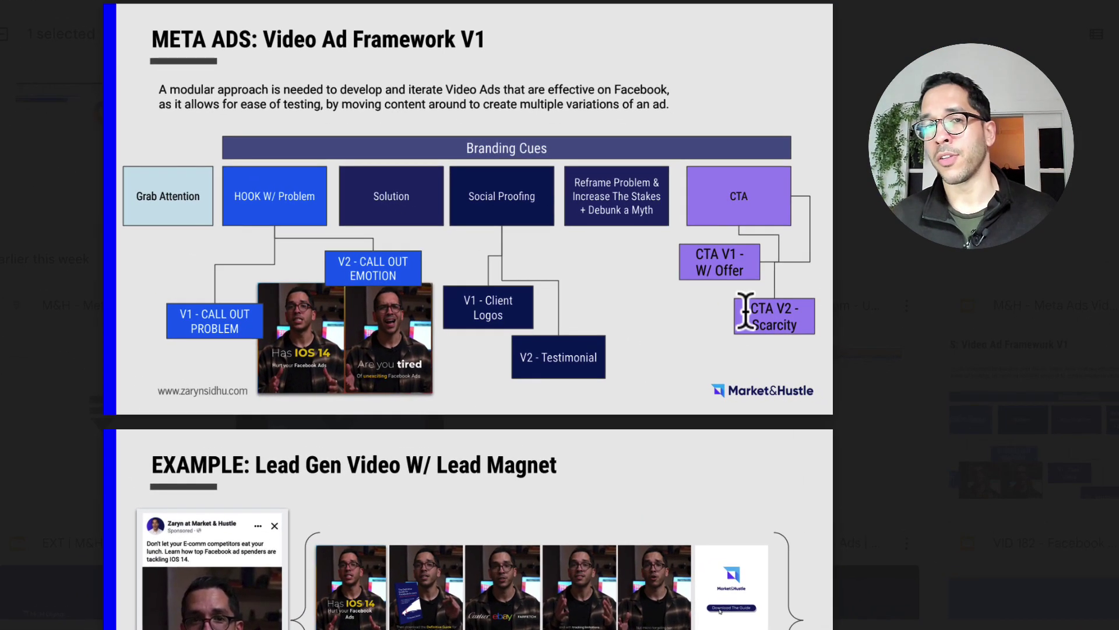
pyautogui.scroll(-10, 745, 324)
pyautogui.scroll(10, 746, 326)
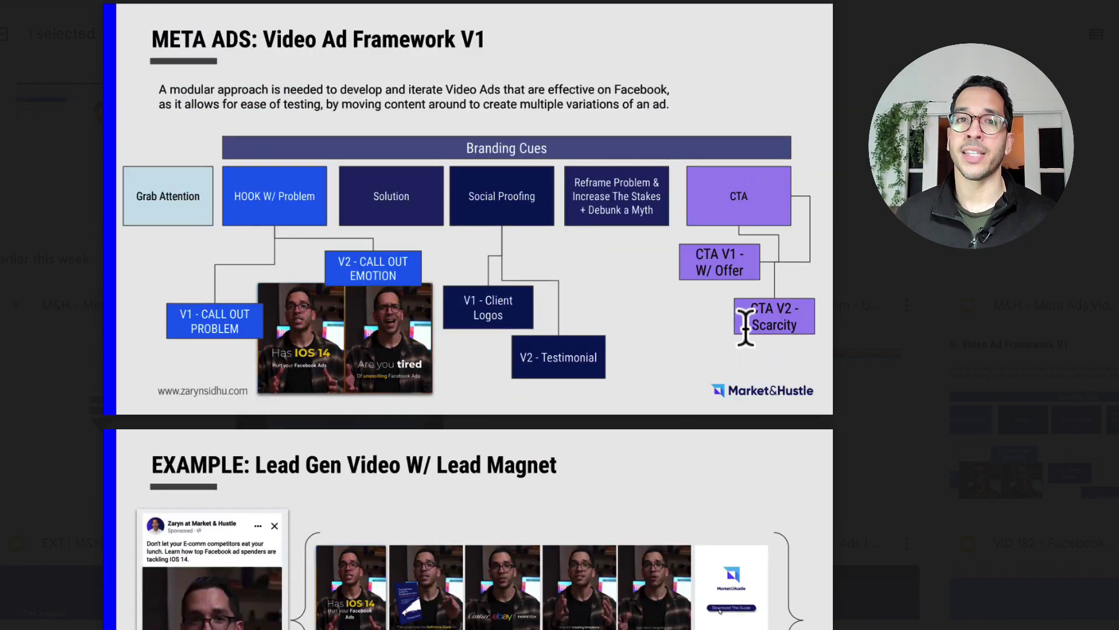